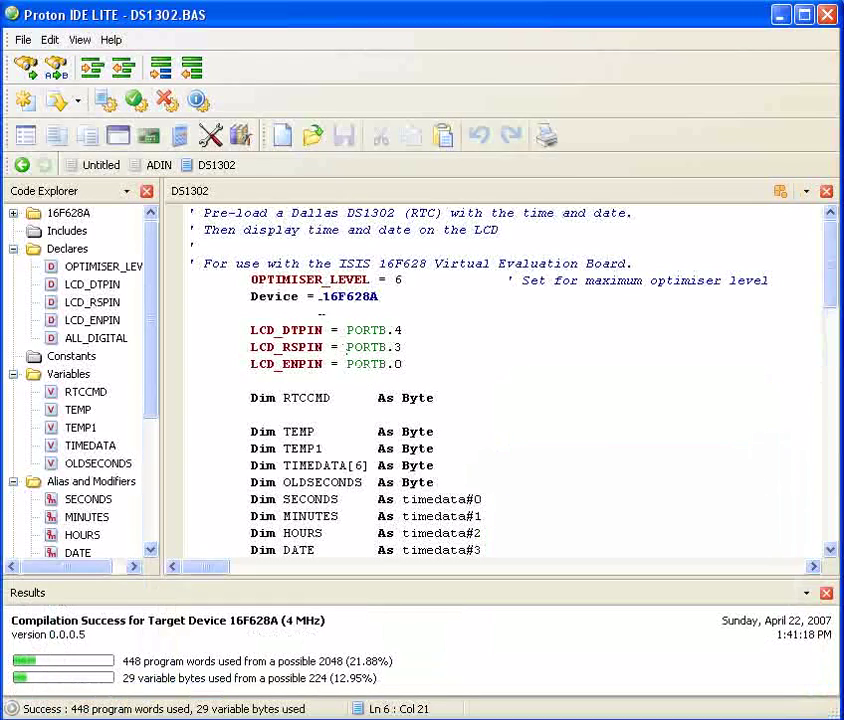
Launch Proteus ISIS with the PIC16_18PIN_VHB.DSN board design from VHB Explorer.
{"action": "key", "text": "Down"}
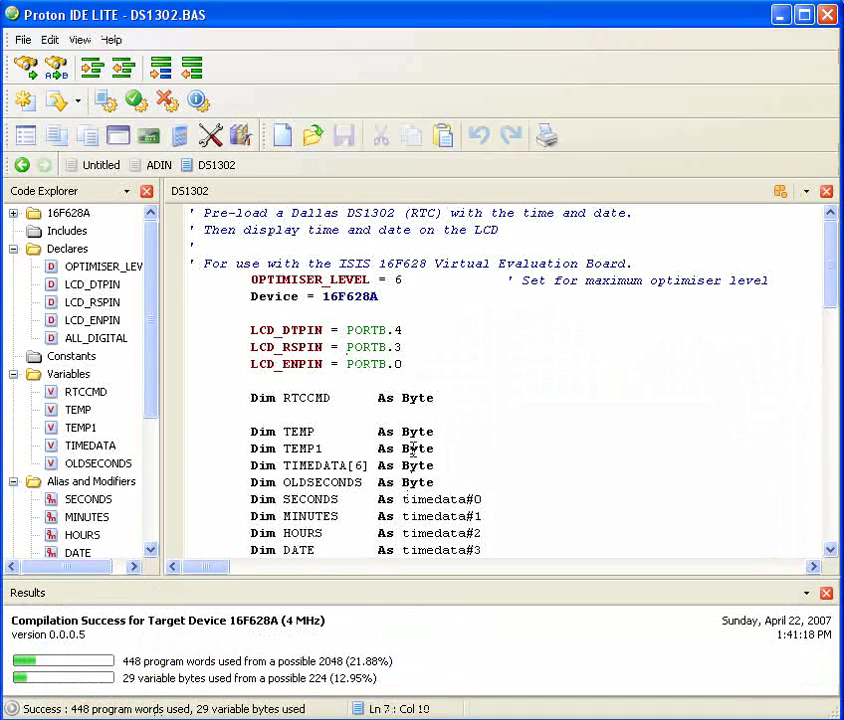
{"action": "left_click", "coordinate": [150, 140]}
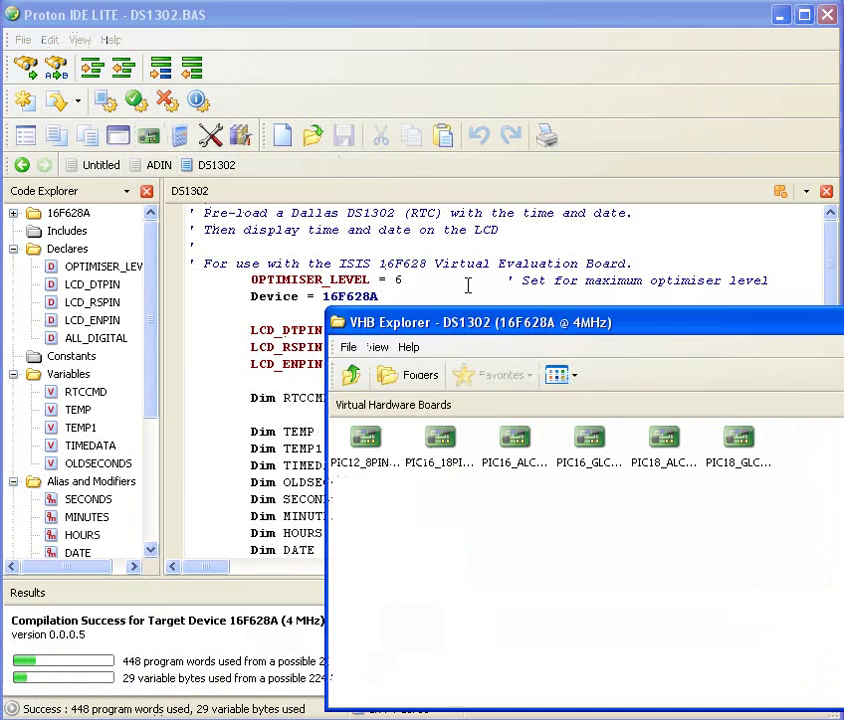
{"action": "left_click_drag", "start_coordinate": [462, 326], "coordinate": [314, 323]}
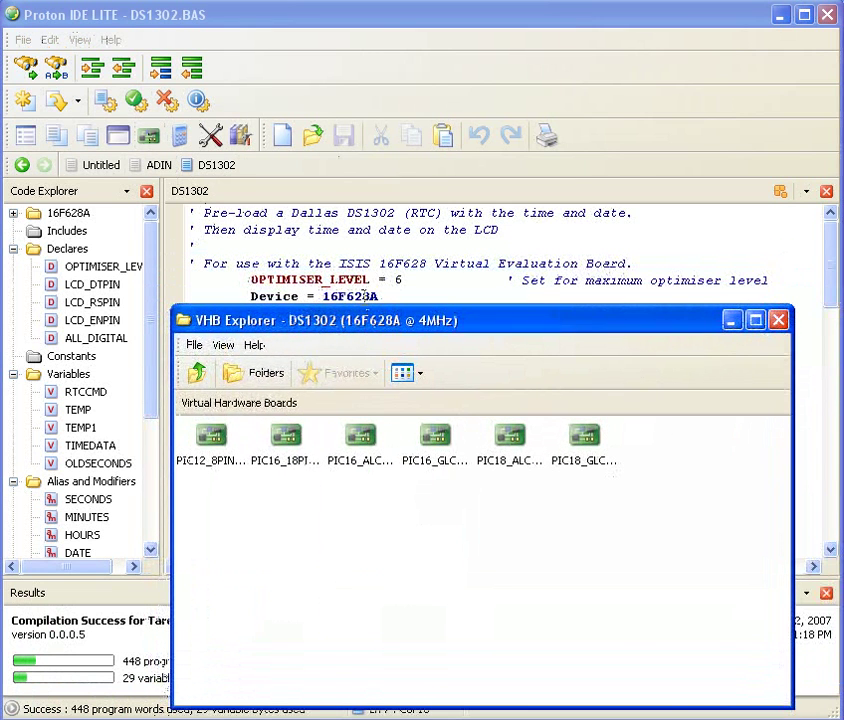
{"action": "left_click", "coordinate": [283, 455]}
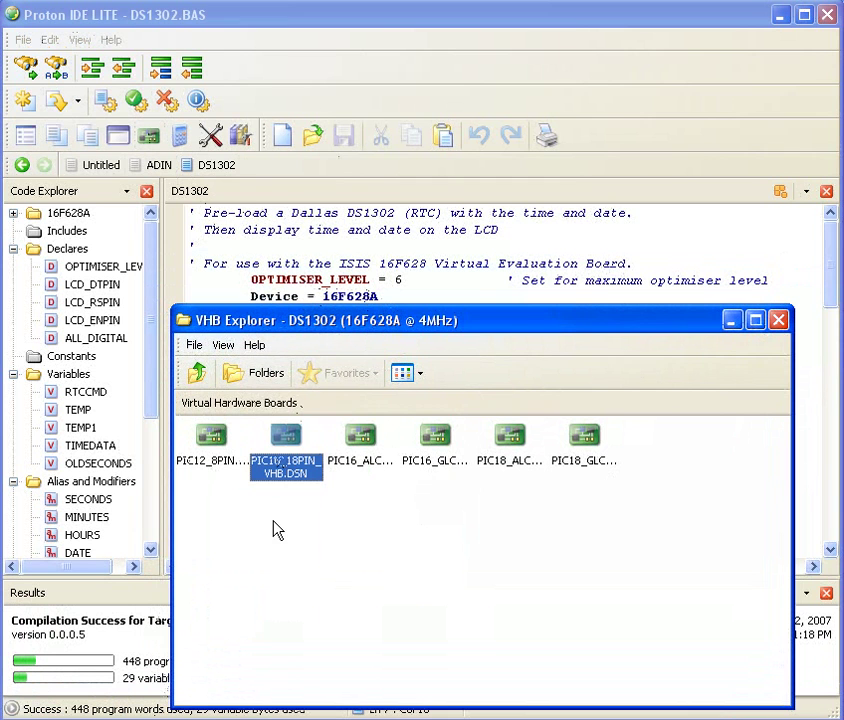
{"action": "double_click", "coordinate": [298, 472]}
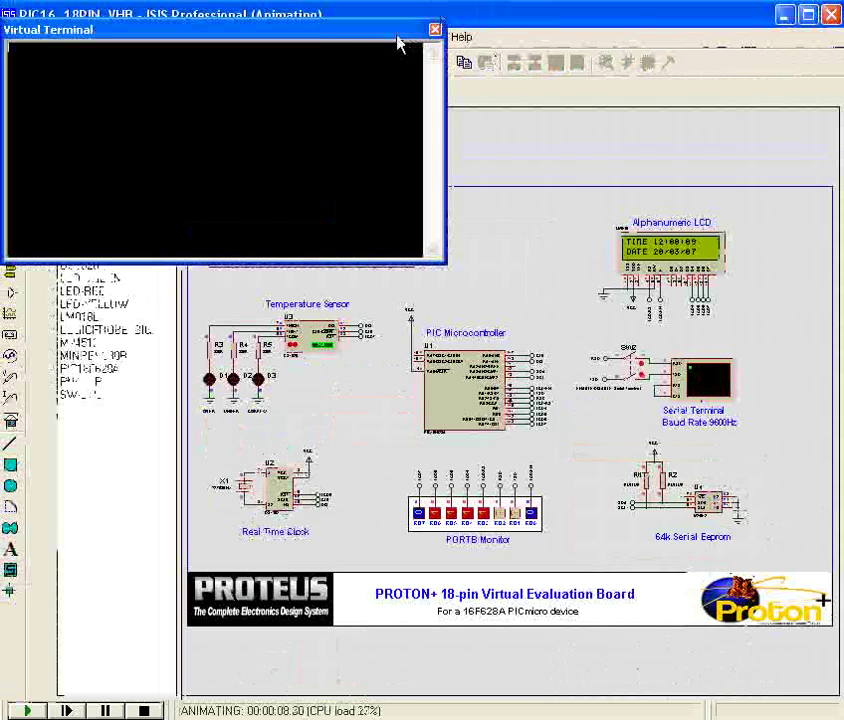
Close the Virtual Terminal and drag the DS1302 Clock readout clear of the schematic.
{"action": "left_click_drag", "start_coordinate": [396, 32], "coordinate": [553, 173]}
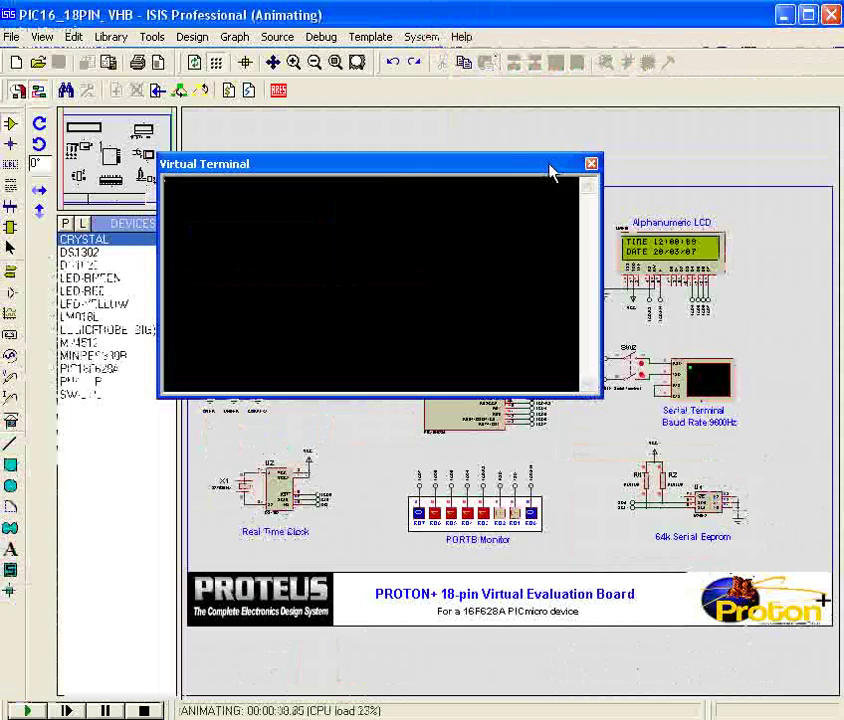
{"action": "left_click_drag", "start_coordinate": [354, 172], "coordinate": [216, 285]}
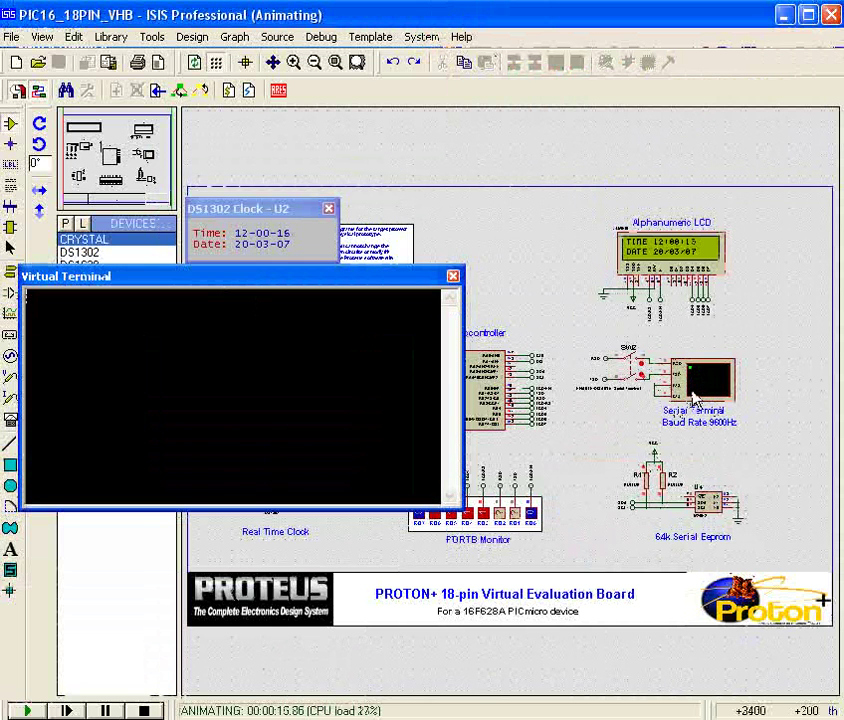
{"action": "left_click", "coordinate": [453, 277]}
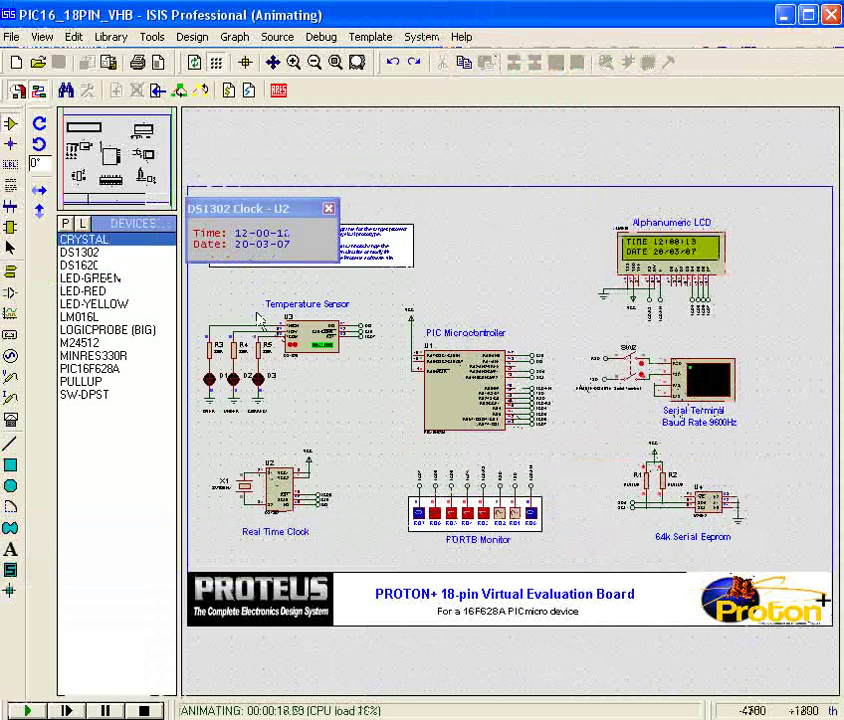
{"action": "left_click_drag", "start_coordinate": [258, 208], "coordinate": [405, 479]}
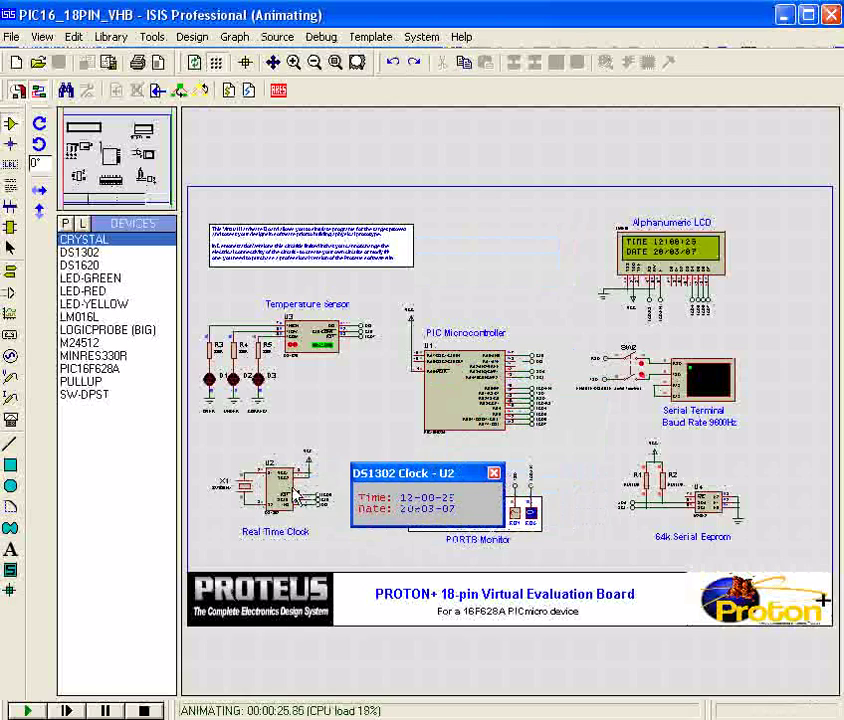
{"action": "scroll", "coordinate": [325, 481], "scroll_direction": "up", "scroll_amount": 4}
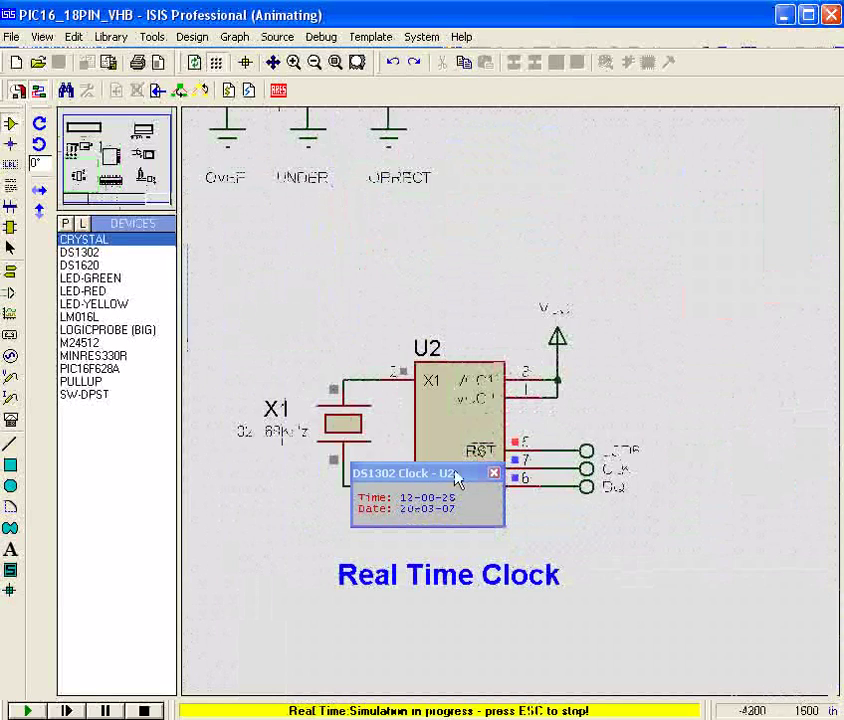
Drag the DS1302 Clock readout off the chip to the right side of the canvas.
{"action": "left_click_drag", "start_coordinate": [452, 477], "coordinate": [771, 515]}
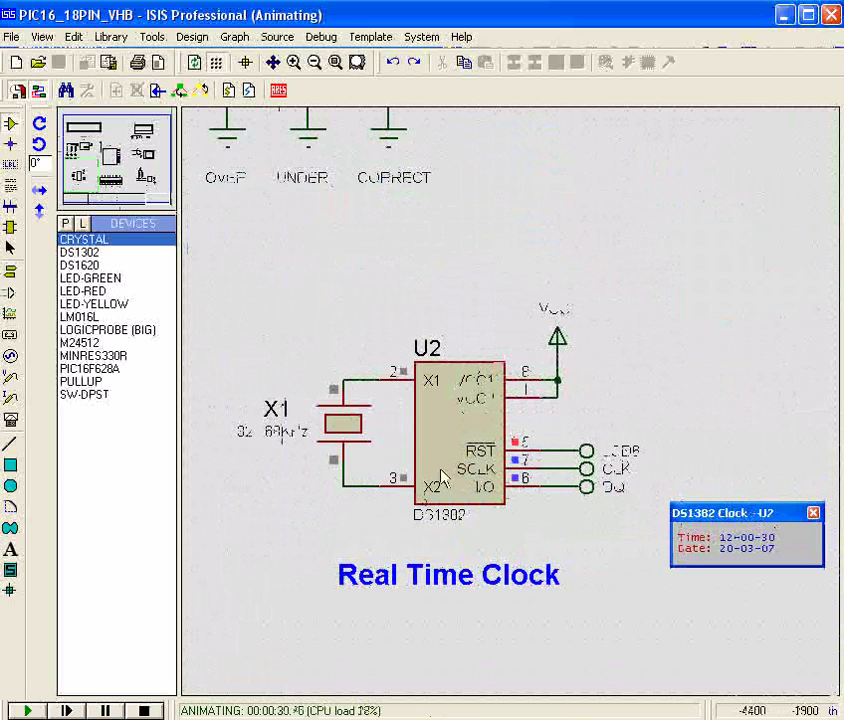
{"action": "left_click_drag", "start_coordinate": [723, 519], "coordinate": [684, 522]}
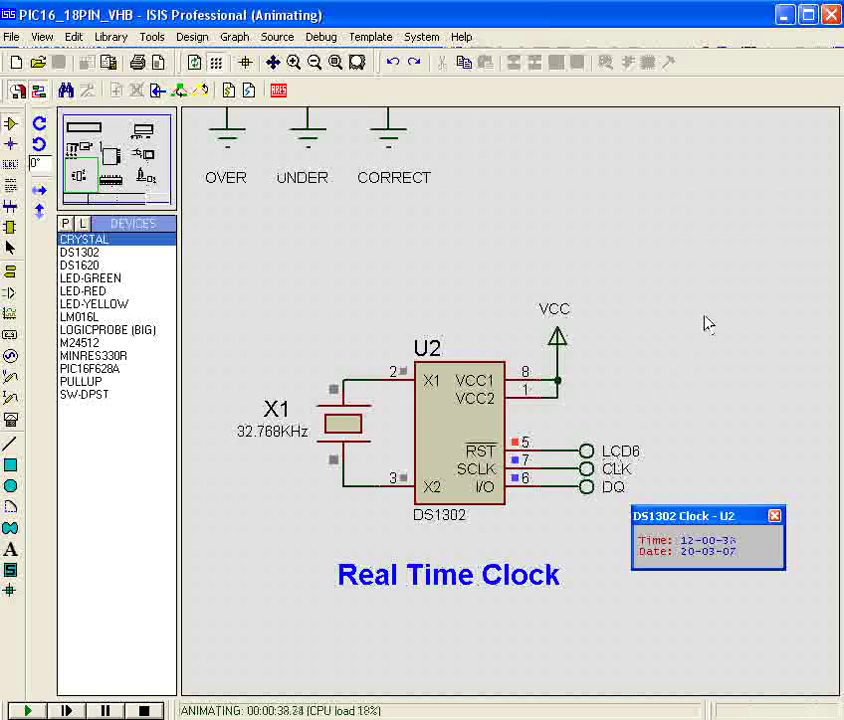
Zoom around the design until the Alphanumeric LCD showing TIME and DATE is in close view.
{"action": "scroll", "coordinate": [515, 407], "scroll_direction": "down", "scroll_amount": 2}
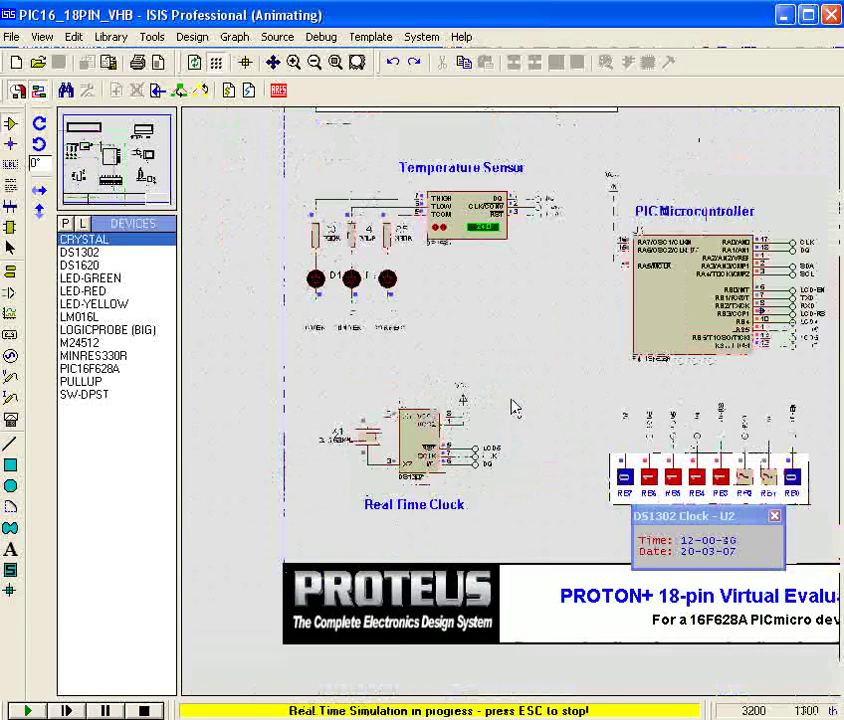
{"action": "scroll", "coordinate": [515, 407], "scroll_direction": "up", "scroll_amount": 2}
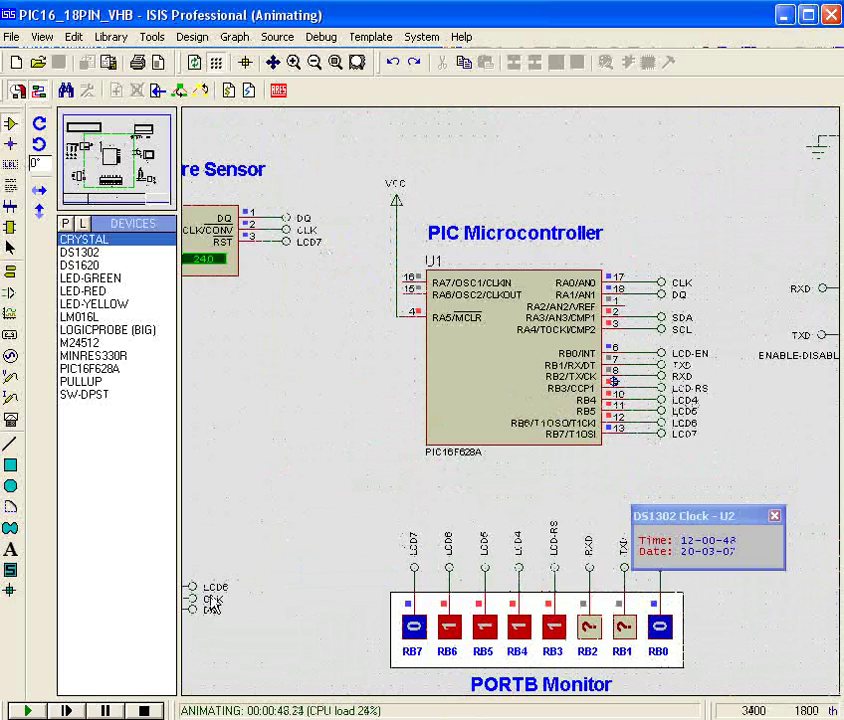
{"action": "scroll", "coordinate": [603, 393], "scroll_direction": "down", "scroll_amount": 1}
{"action": "scroll", "coordinate": [603, 393], "scroll_direction": "up", "scroll_amount": 1}
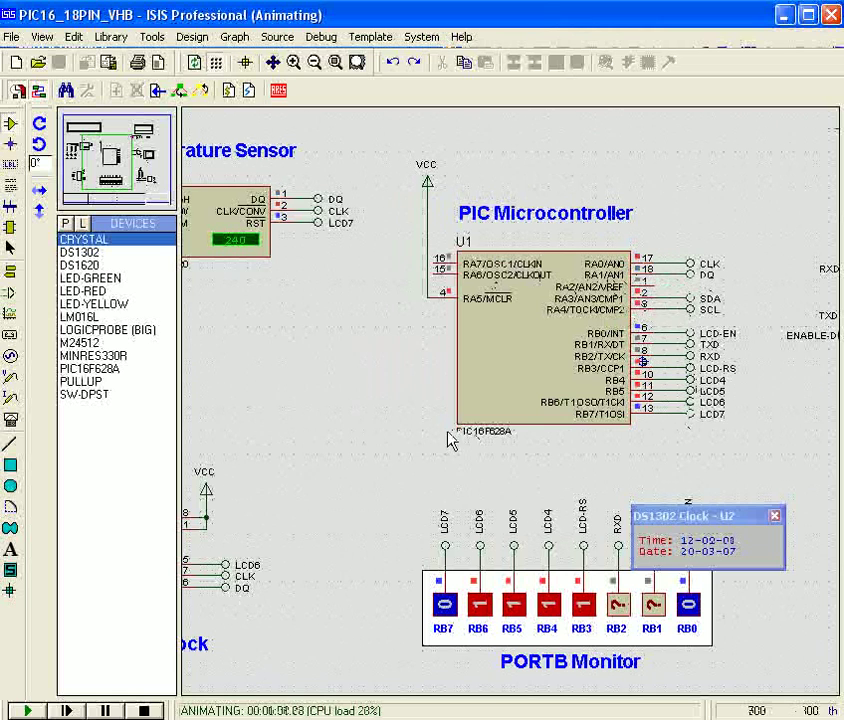
{"action": "scroll", "coordinate": [540, 347], "scroll_direction": "down", "scroll_amount": 1}
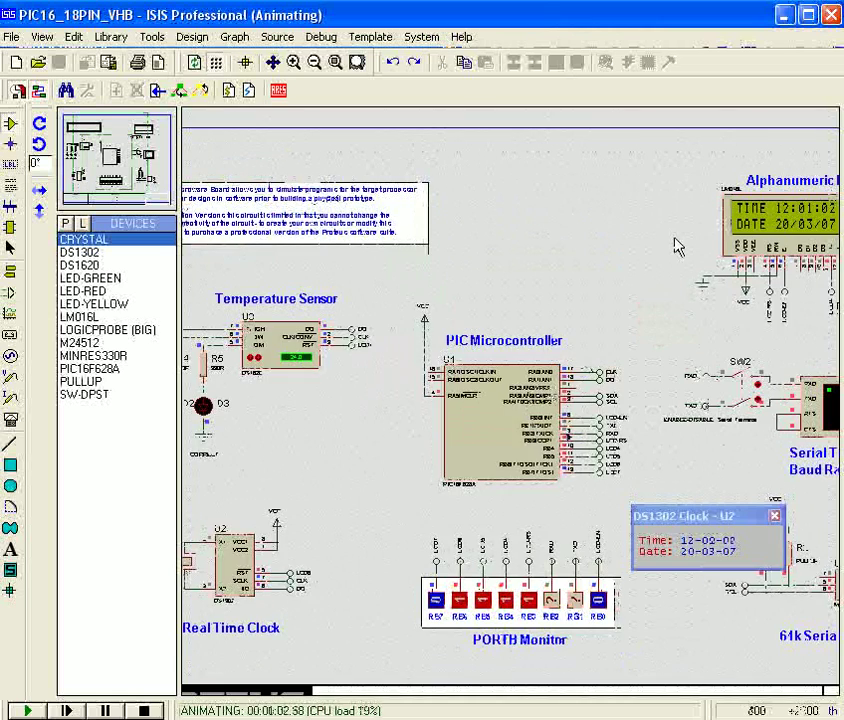
{"action": "scroll", "coordinate": [678, 245], "scroll_direction": "down", "scroll_amount": 1}
{"action": "scroll", "coordinate": [467, 565], "scroll_direction": "up", "scroll_amount": 1}
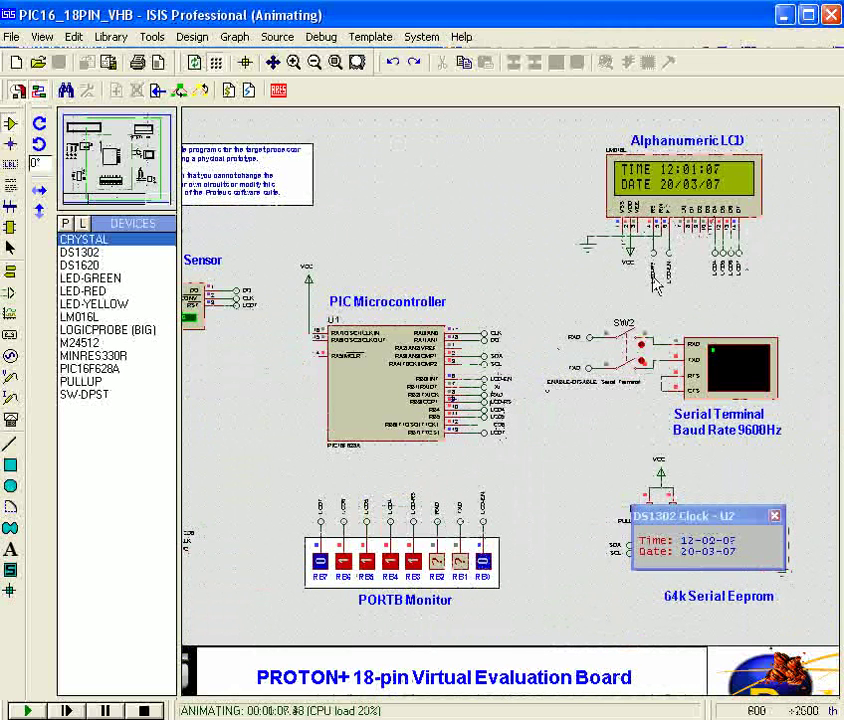
Move the DS1302 clock readout off the LCD pin labels as the LCD reaches 12:01:21, 20/03/07.
{"action": "scroll", "coordinate": [690, 190], "scroll_direction": "up", "scroll_amount": 2}
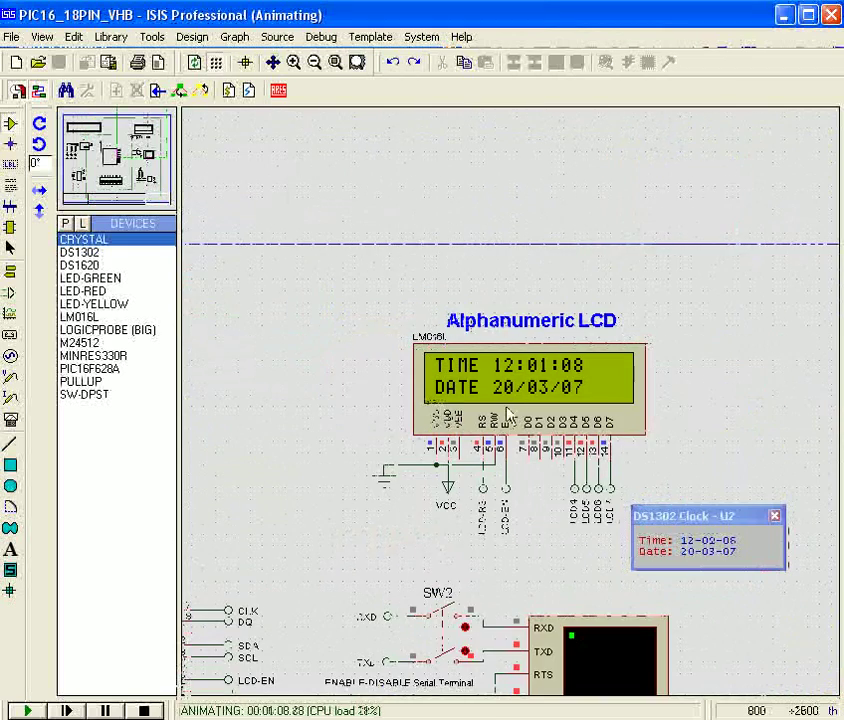
{"action": "left_click_drag", "start_coordinate": [640, 515], "coordinate": [619, 598]}
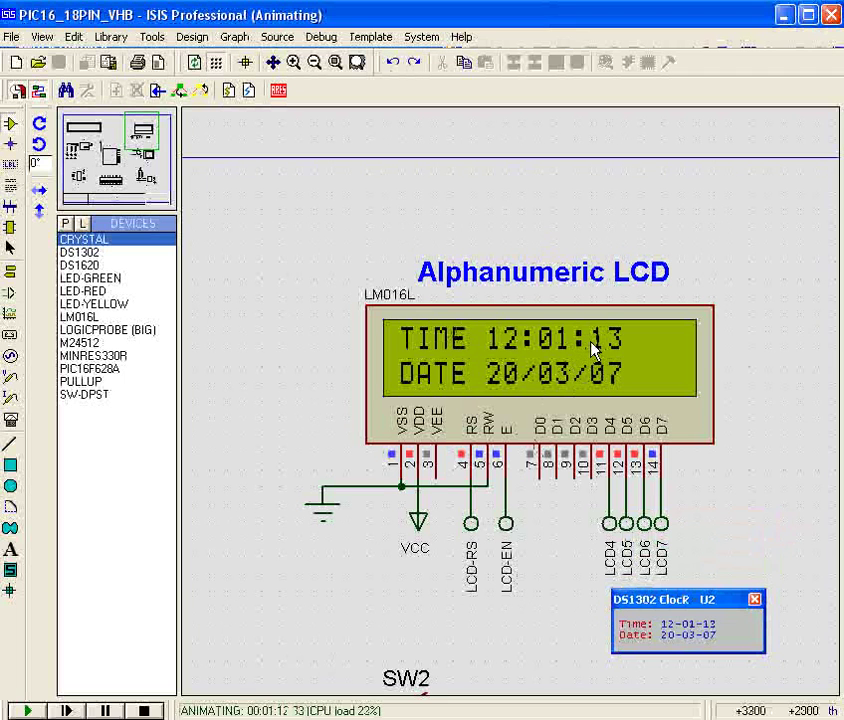
{"action": "left_click_drag", "start_coordinate": [694, 601], "coordinate": [531, 250]}
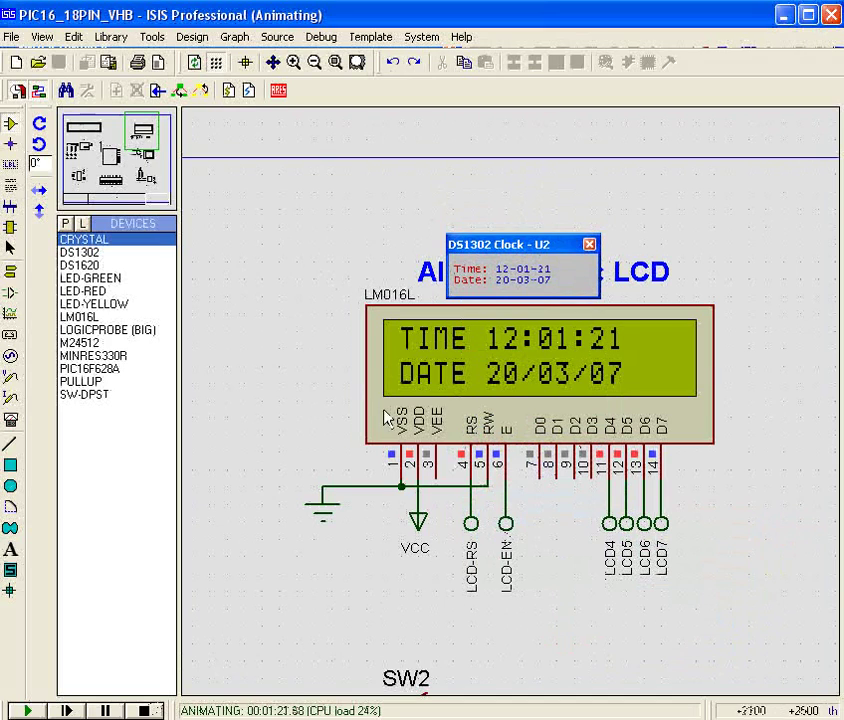
Open the HSERIAL_INKEY.bas example and compile it for the 16F877 (266 program words).
{"action": "key", "text": "alt+Tab"}
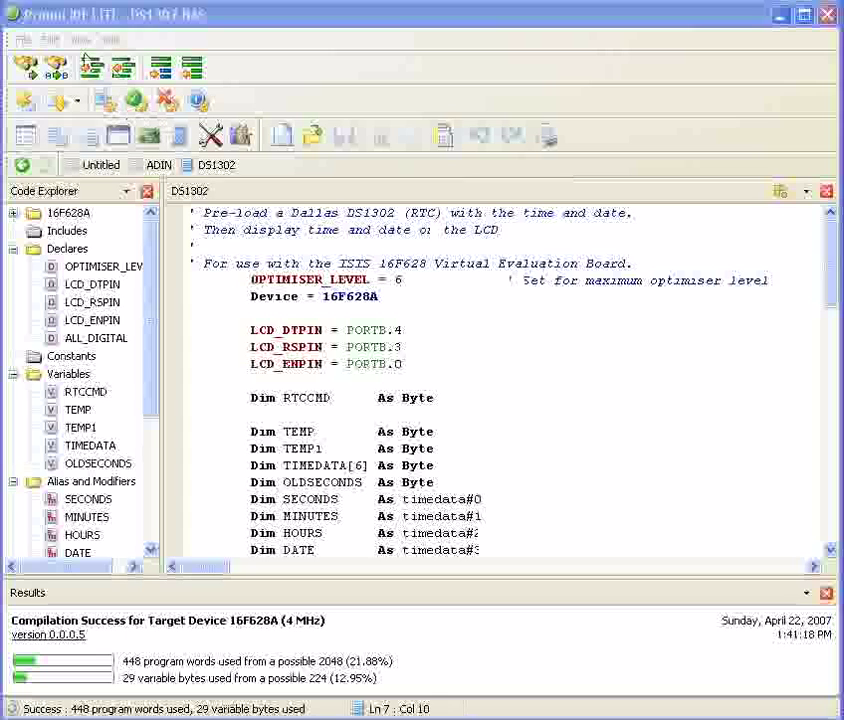
{"action": "left_click", "coordinate": [22, 40]}
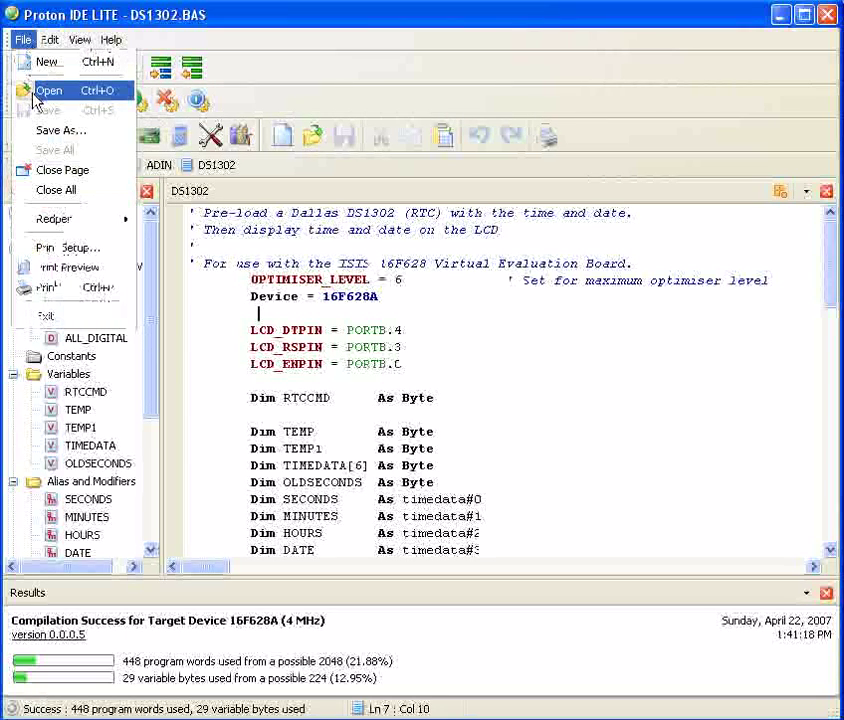
{"action": "left_click", "coordinate": [40, 91]}
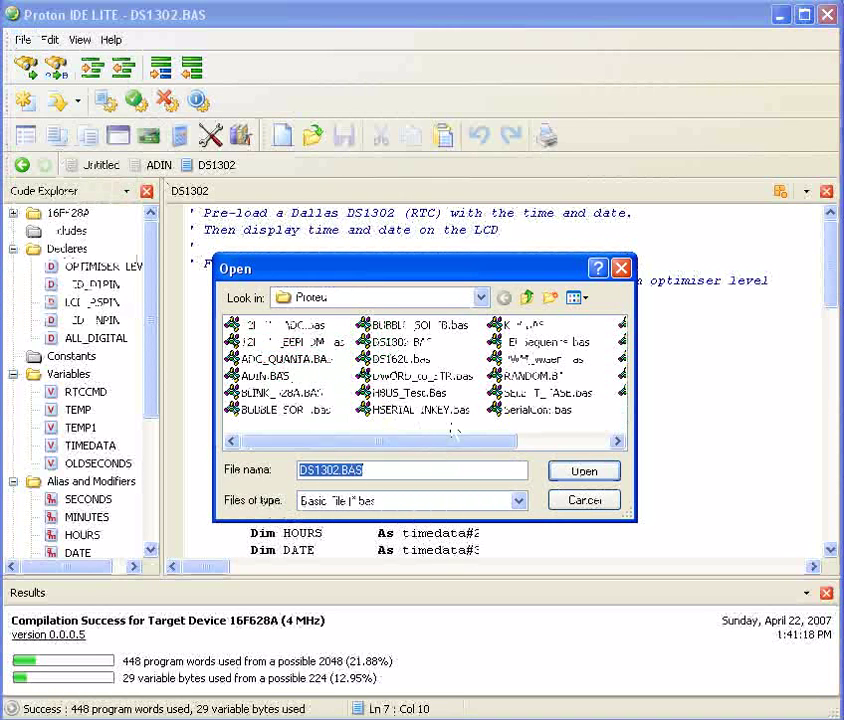
{"action": "left_click", "coordinate": [440, 410]}
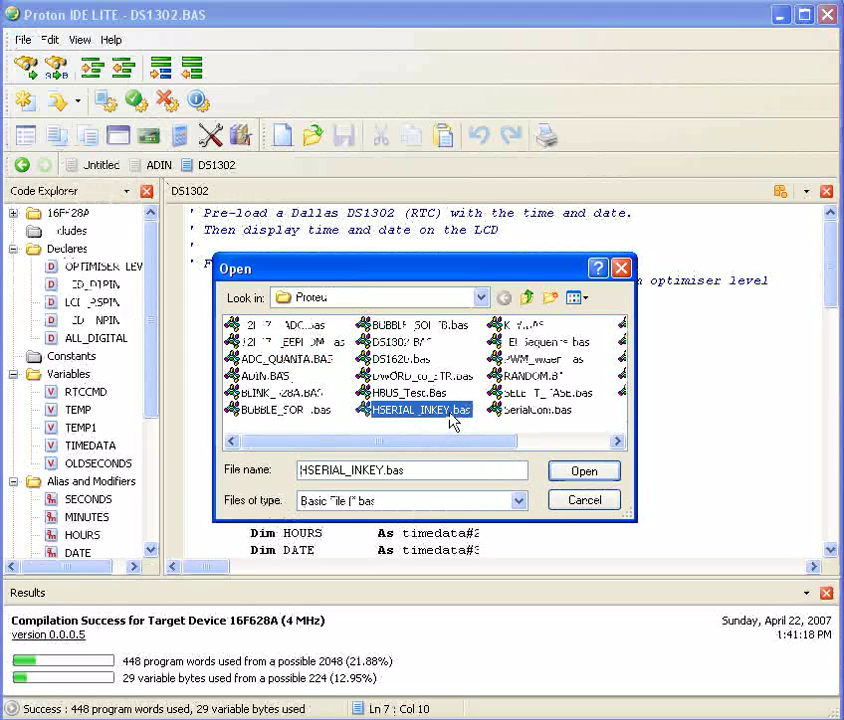
{"action": "double_click", "coordinate": [450, 412]}
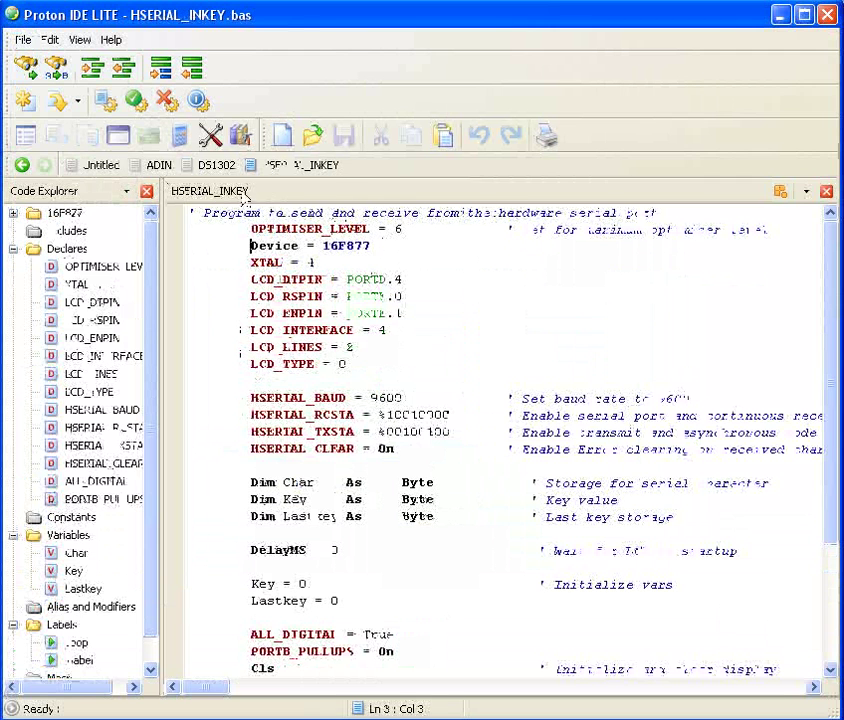
{"action": "left_click", "coordinate": [26, 101]}
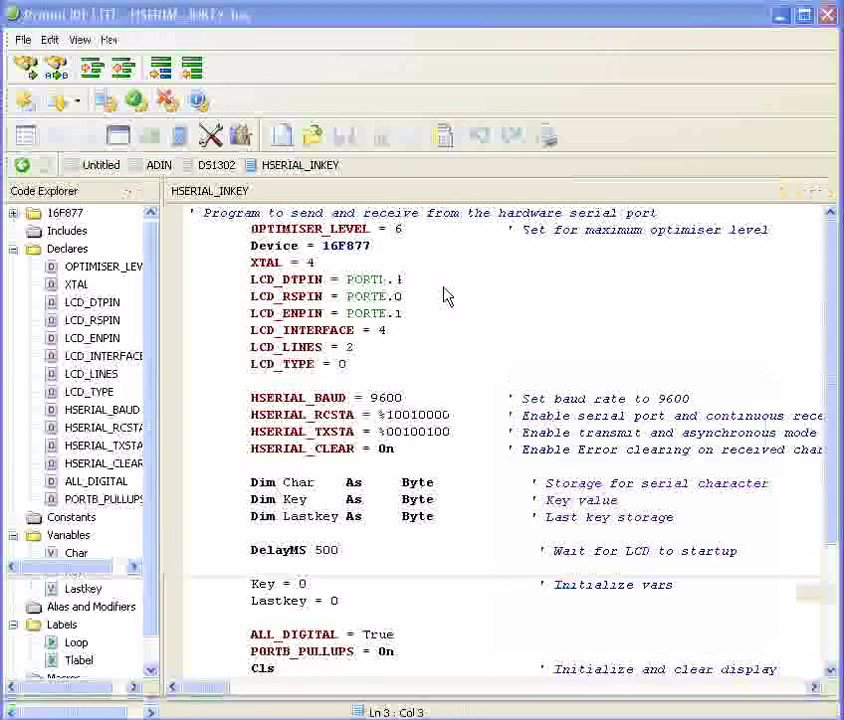
Load the PIC16_ALCD_VHB.DSN board from VHB Explorer into Proteus ISIS.
{"action": "left_click", "coordinate": [148, 137]}
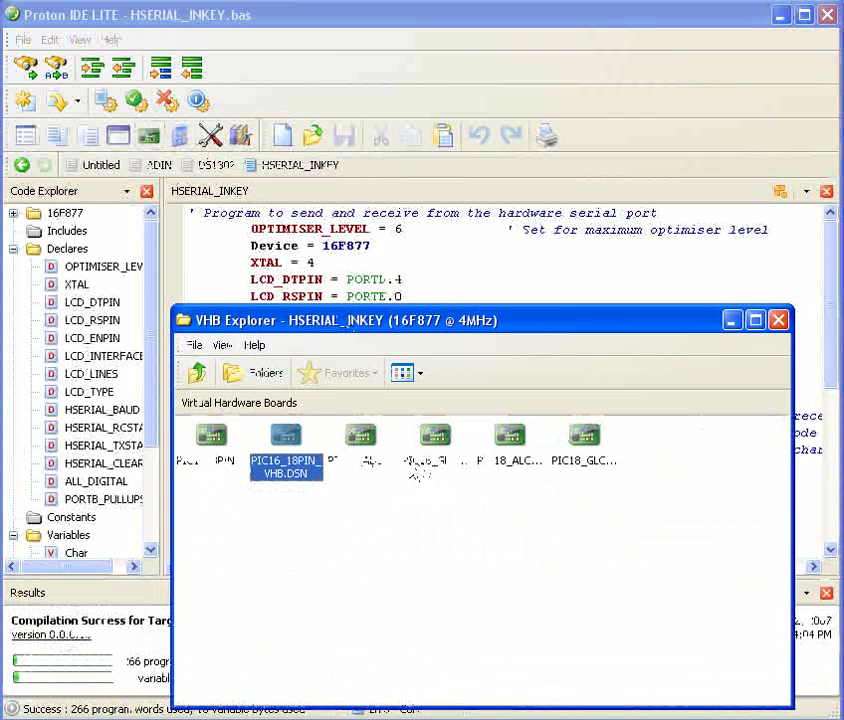
{"action": "left_click", "coordinate": [345, 462]}
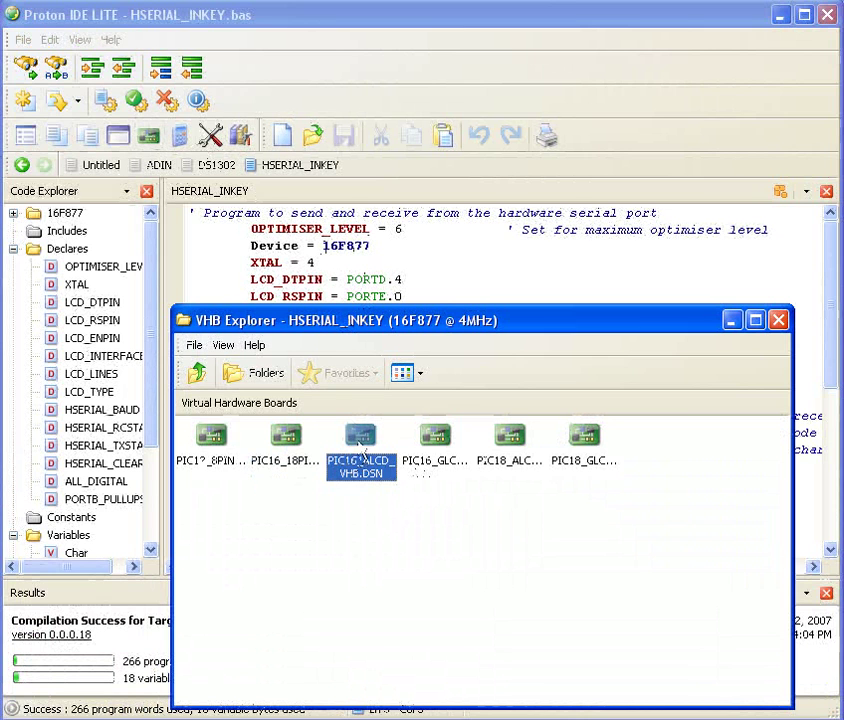
{"action": "double_click", "coordinate": [364, 474]}
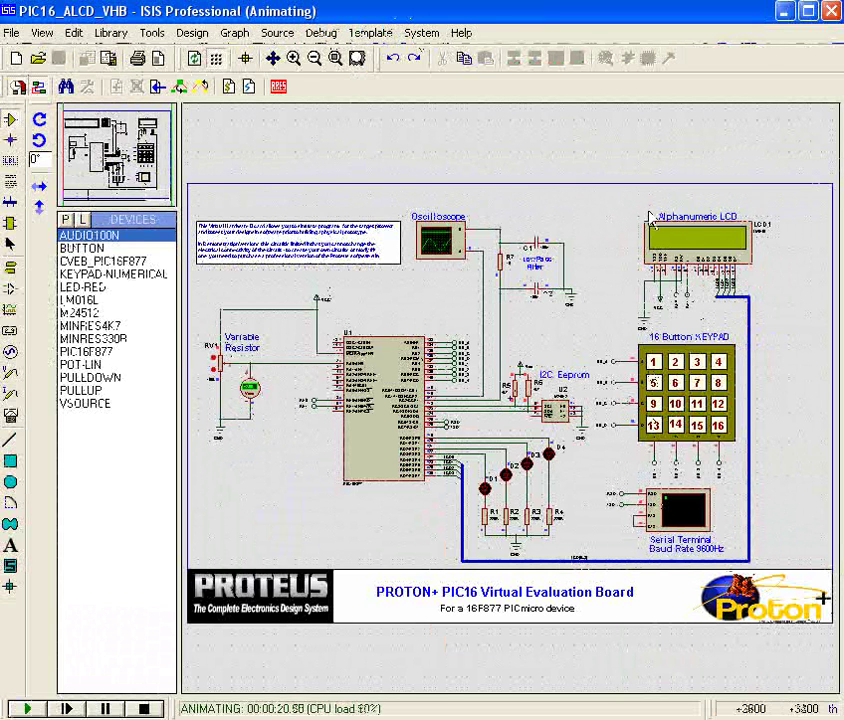
Open the Debug menu while the PIC16_ALCD_VHB evaluation board simulation animates.
{"action": "left_click", "coordinate": [322, 33]}
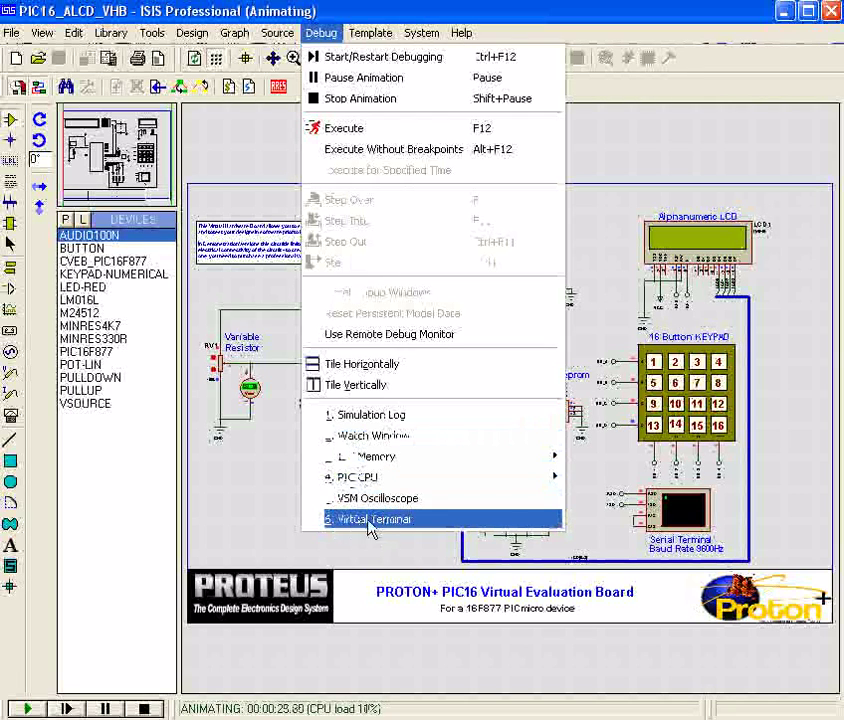
Open the Virtual Terminal, shrink it, and place it clear of the keypad and LCD.
{"action": "left_click", "coordinate": [428, 524]}
{"action": "left_click_drag", "start_coordinate": [367, 122], "coordinate": [349, 143]}
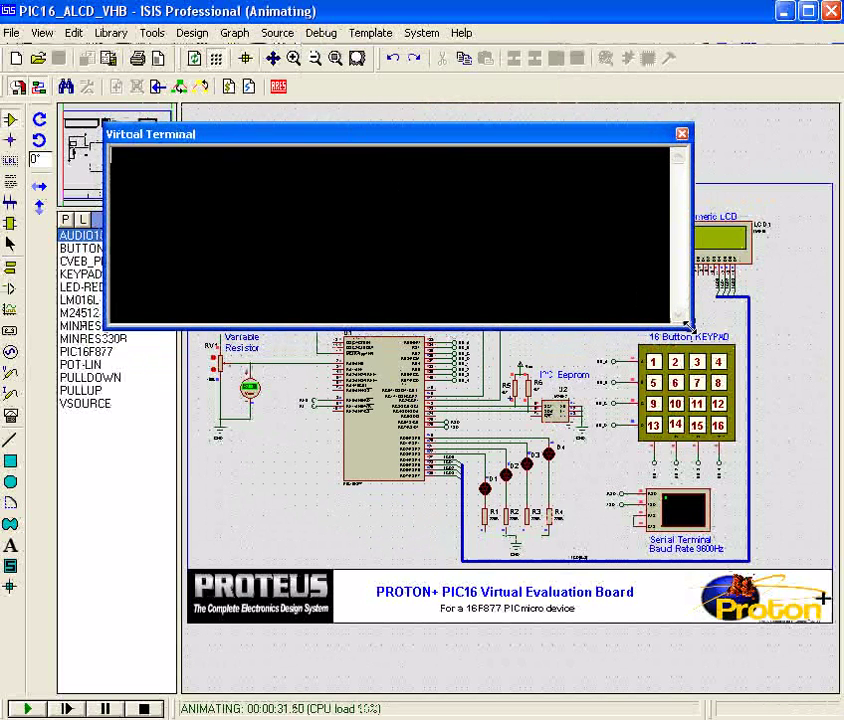
{"action": "left_click_drag", "start_coordinate": [689, 325], "coordinate": [343, 263]}
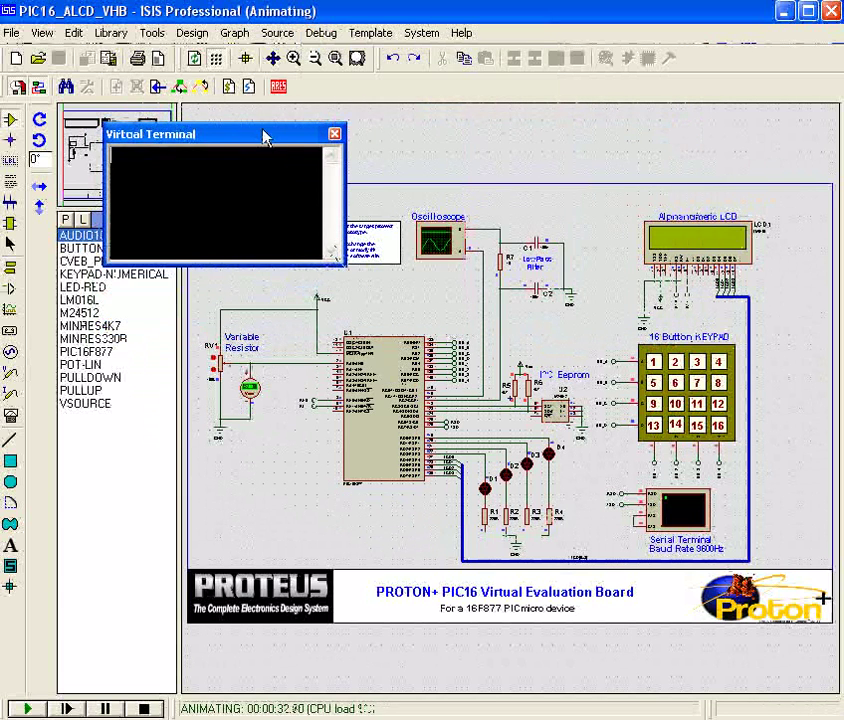
{"action": "left_click_drag", "start_coordinate": [265, 138], "coordinate": [439, 183]}
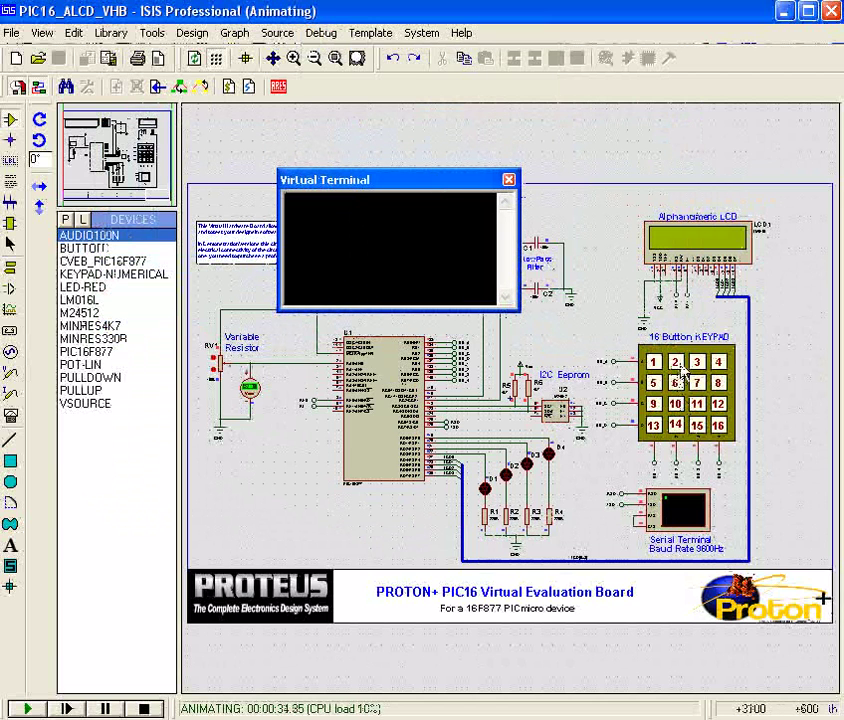
Press the first eight keypad buttons so the Virtual Terminal echoes 01234567.
{"action": "left_click", "coordinate": [717, 365]}
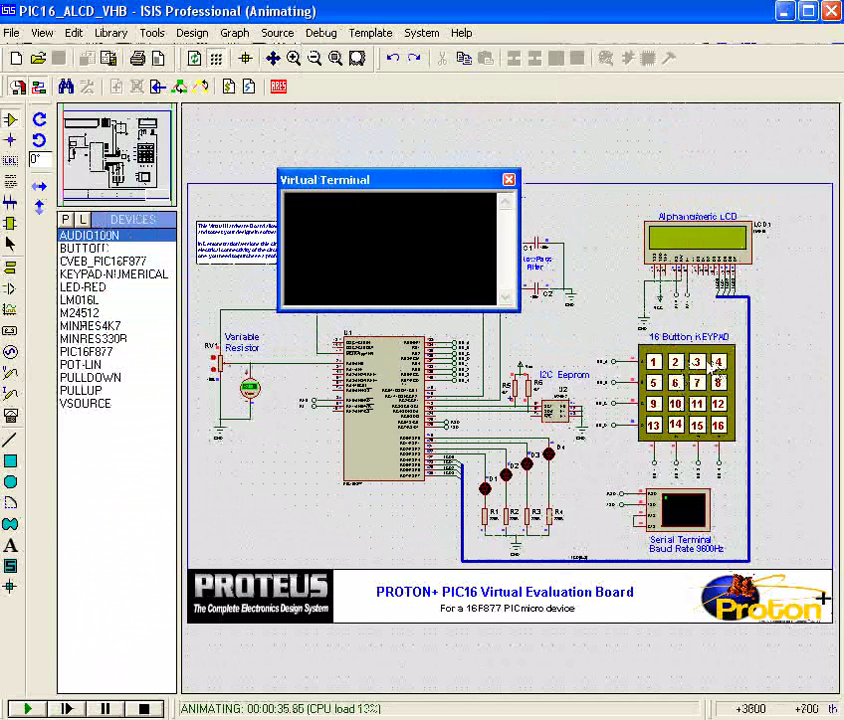
{"action": "left_click", "coordinate": [677, 367]}
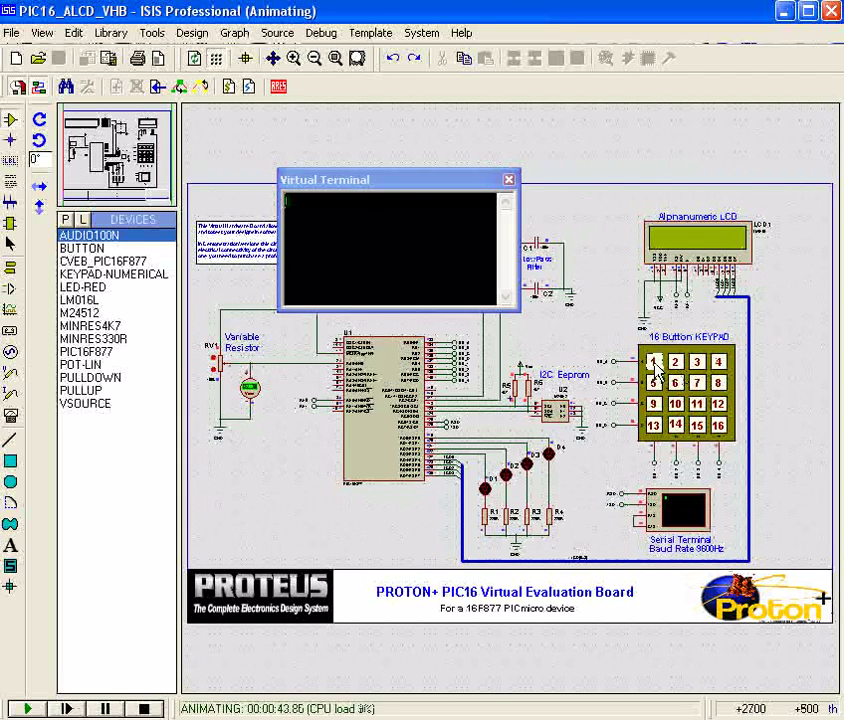
{"action": "left_click", "coordinate": [673, 372]}
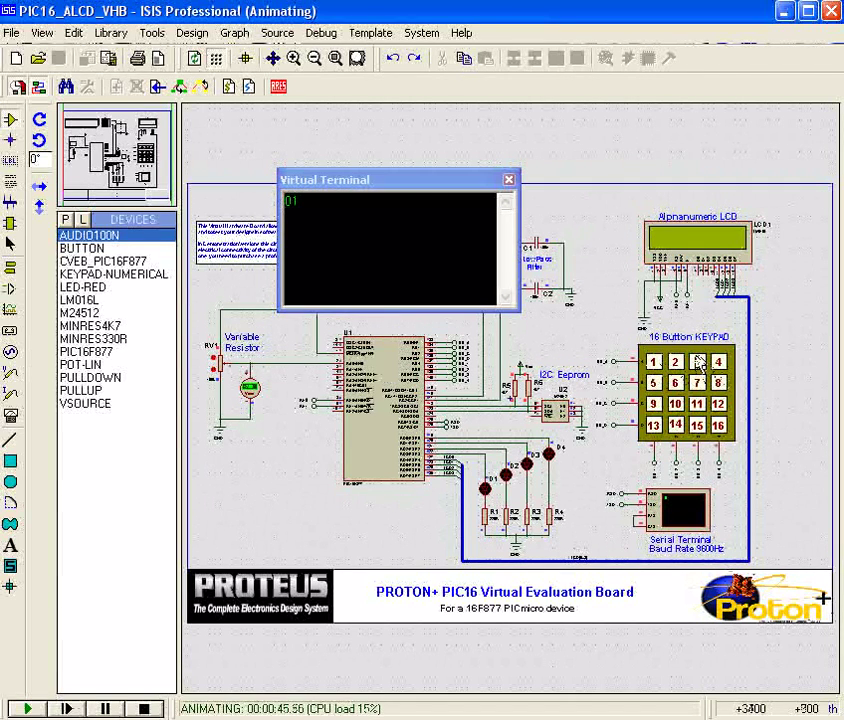
{"action": "left_click", "coordinate": [698, 362]}
{"action": "left_click", "coordinate": [697, 362]}
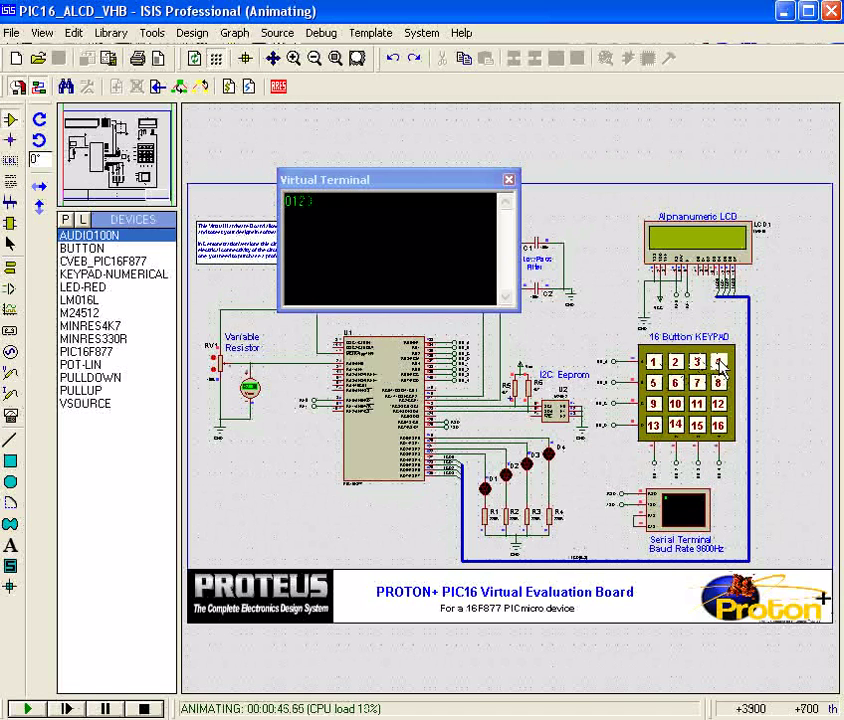
{"action": "left_click", "coordinate": [654, 387]}
{"action": "left_click", "coordinate": [676, 385]}
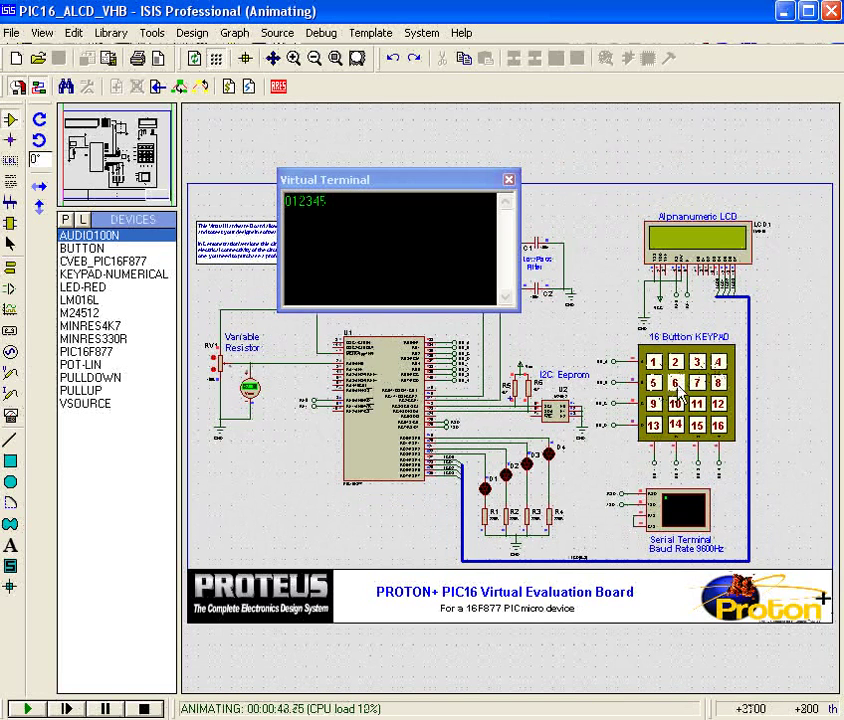
{"action": "left_click", "coordinate": [698, 387]}
{"action": "left_click", "coordinate": [718, 384]}
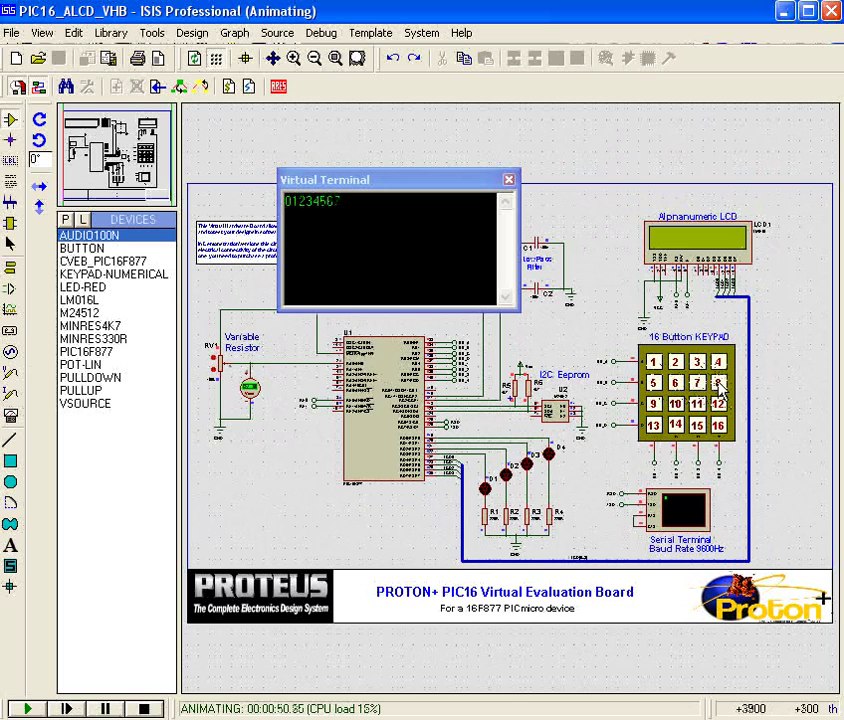